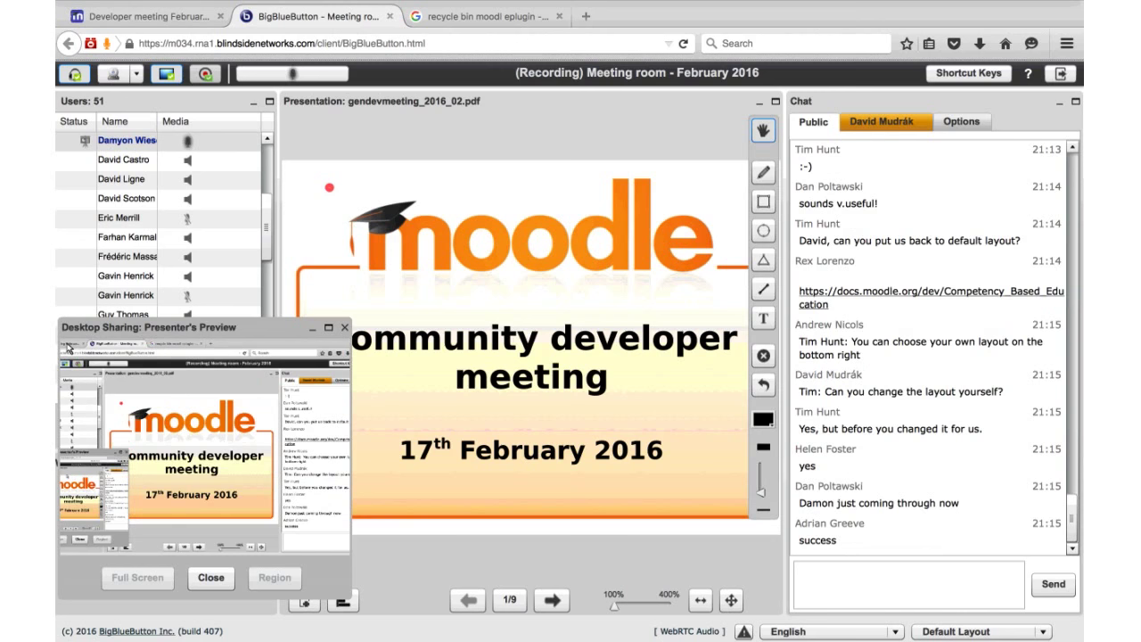
Switch to the Chrome window and open the prototype.moodle.net home page in a new tab
key("super+Tab")
key("super+Tab")
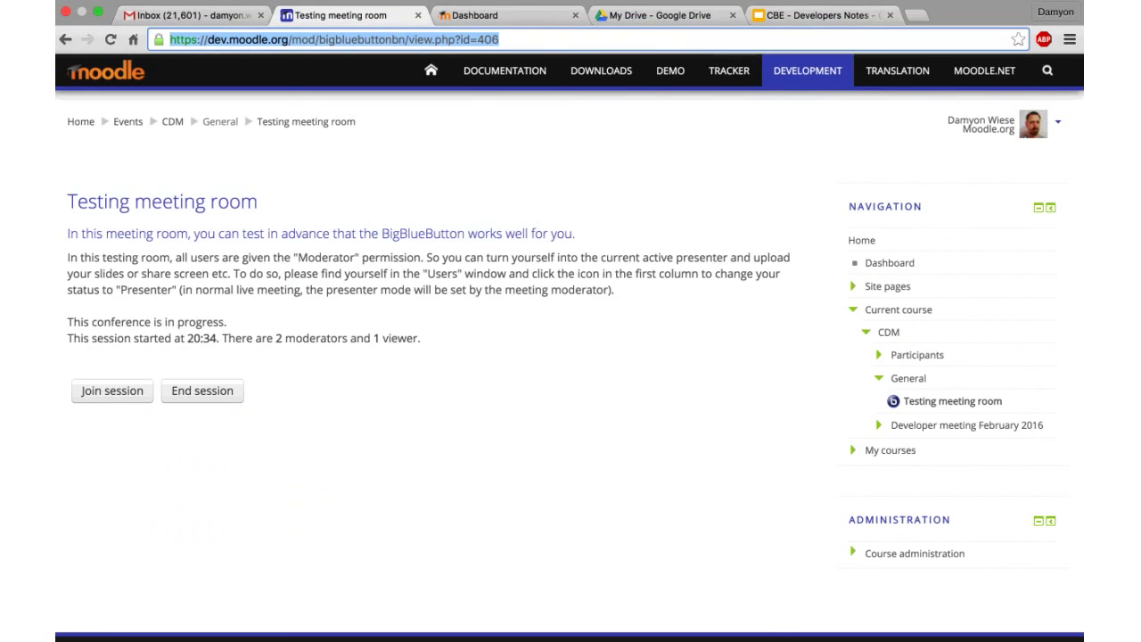
key("super+t")
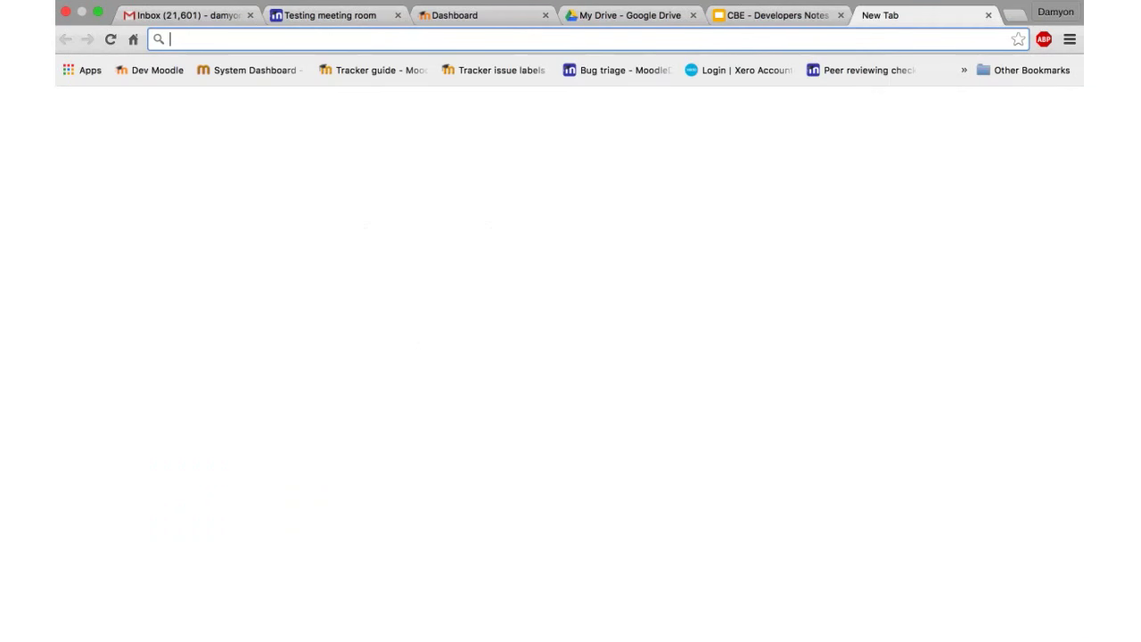
type("prot")
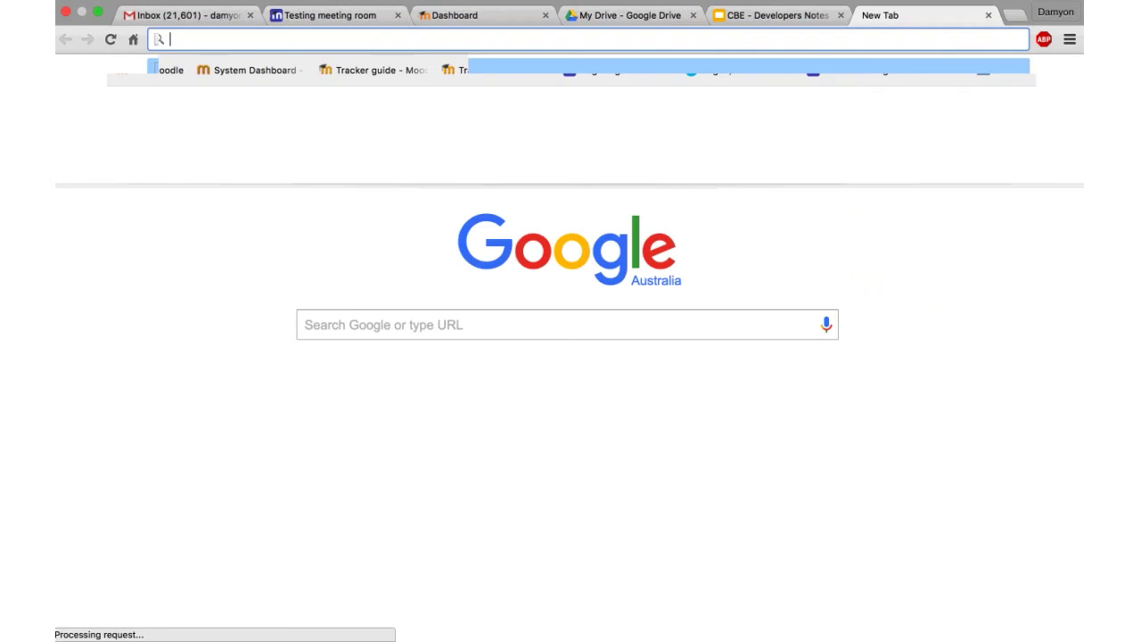
type("o")
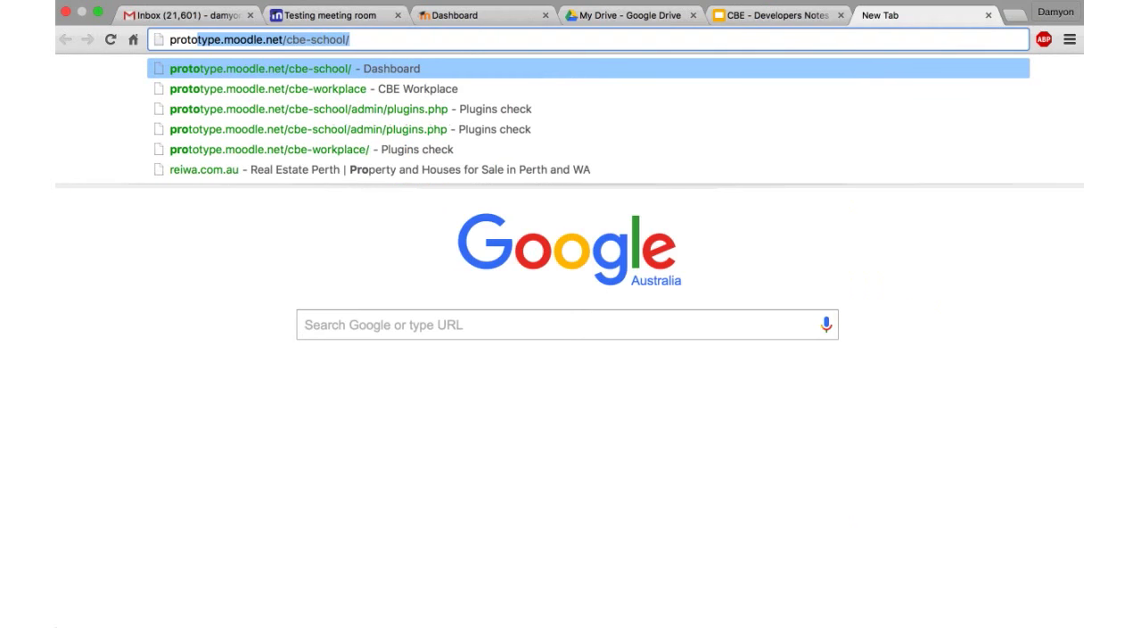
type("type.moodle.net/cbe-school/")
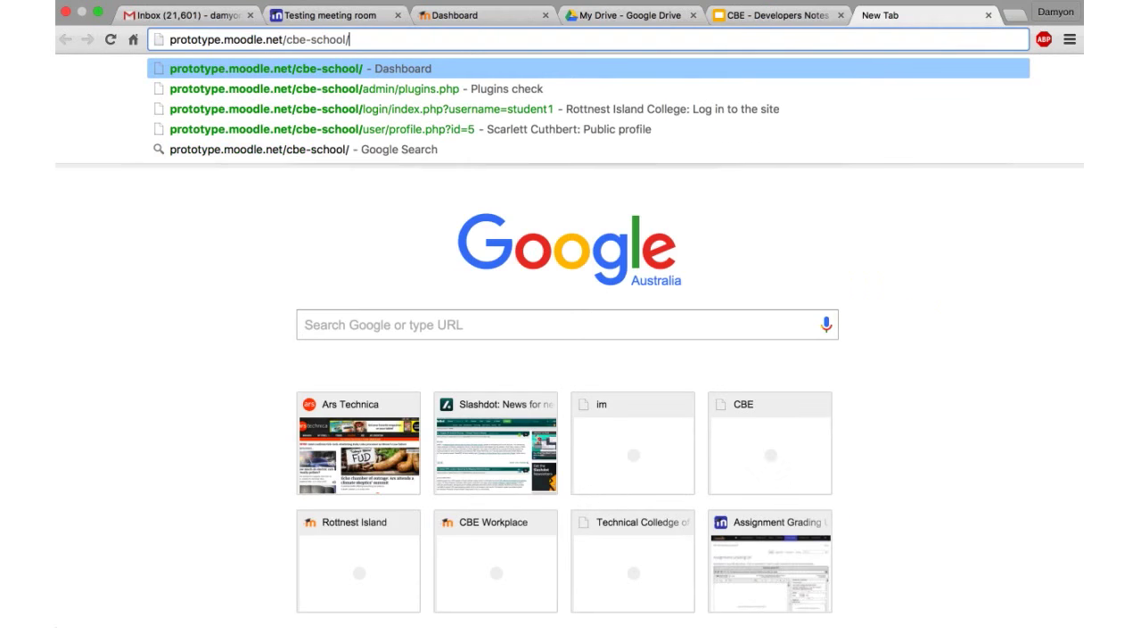
key("shift+Left")
key("shift+Left")
key("shift+Left")
key("shift+Left")
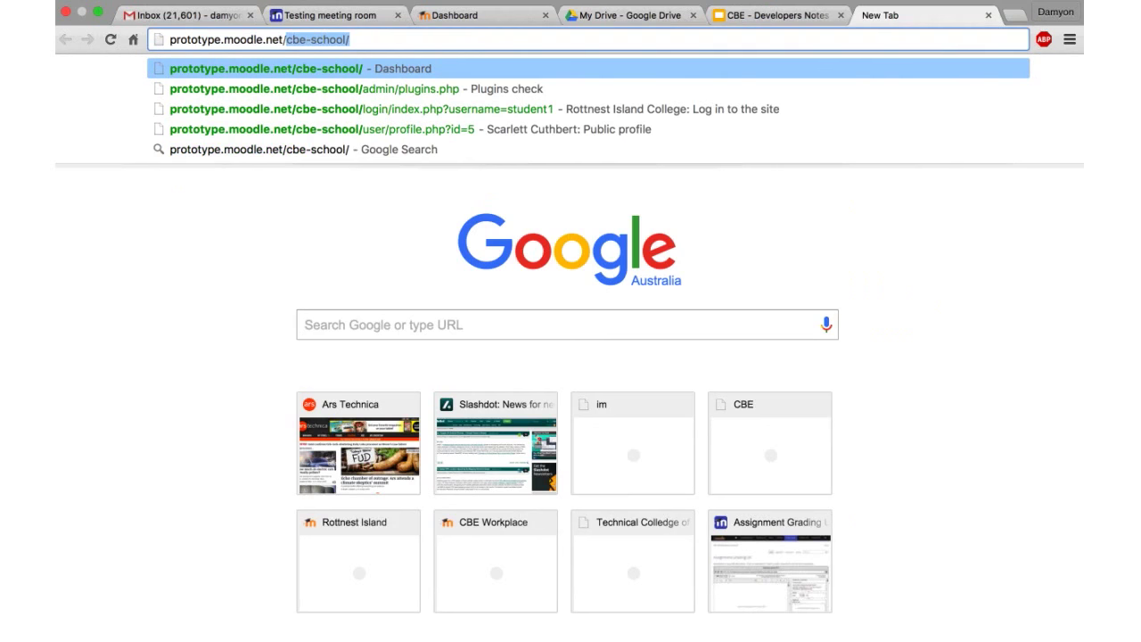
key("BackSpace")
key("Return")
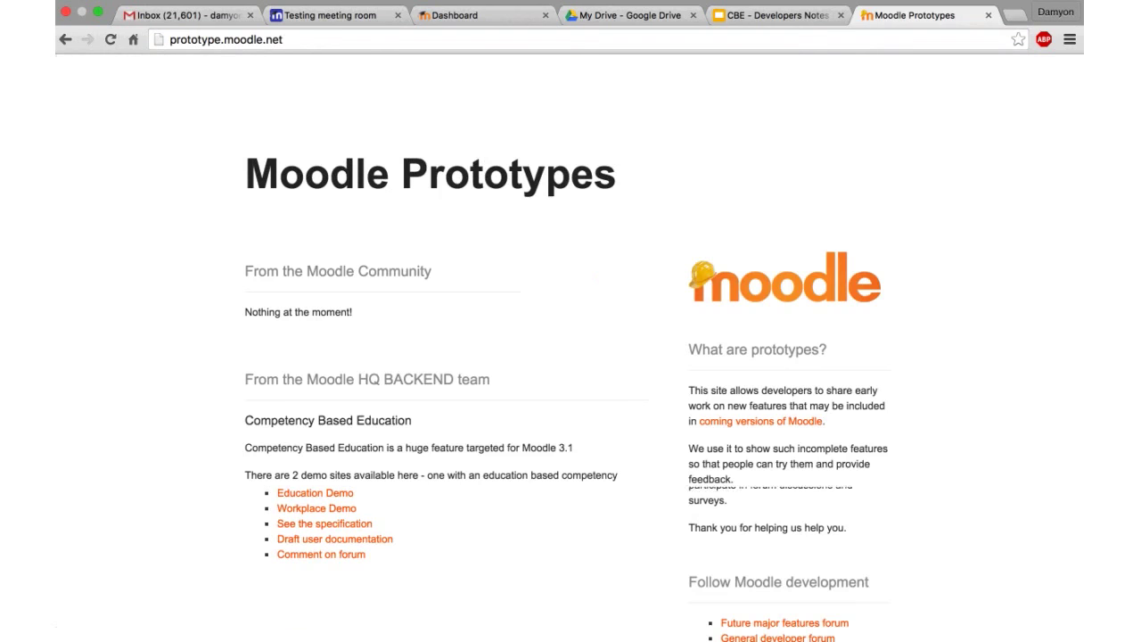
Open the Education Demo site and go to the Competency Frameworks page in its site administration
scroll(570, 356, "down", 2)
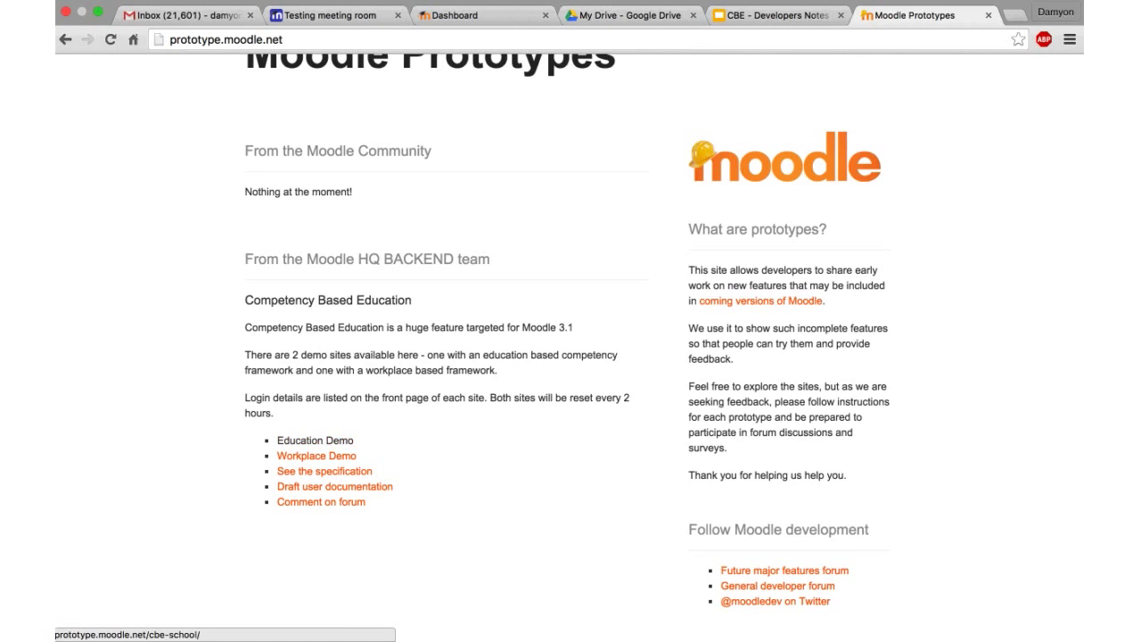
left_click(315, 441)
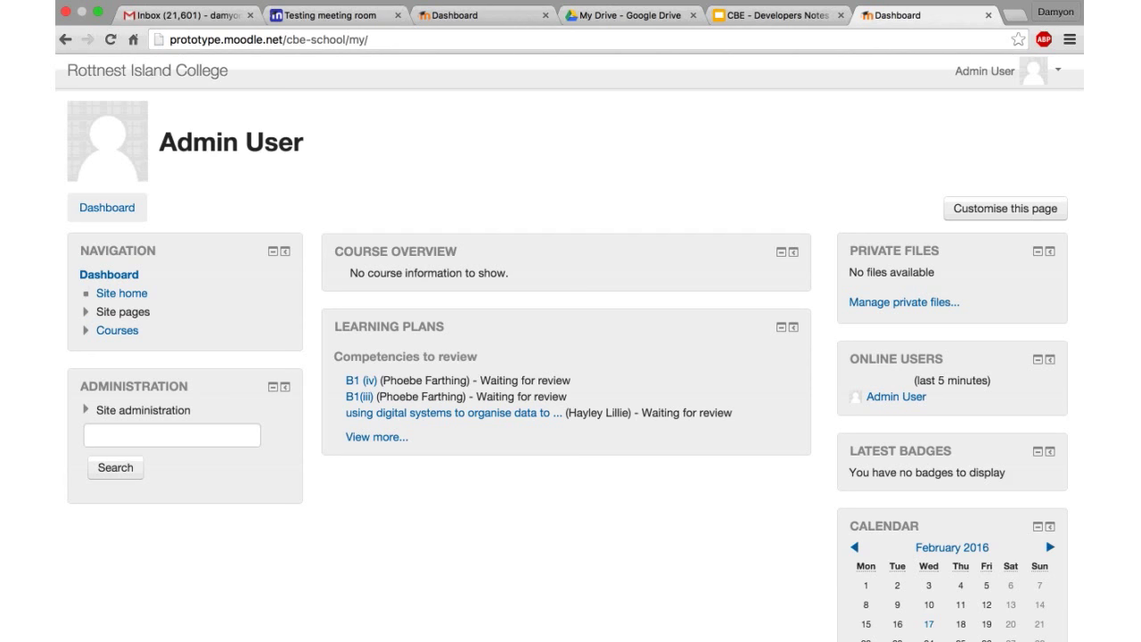
left_click(142, 410)
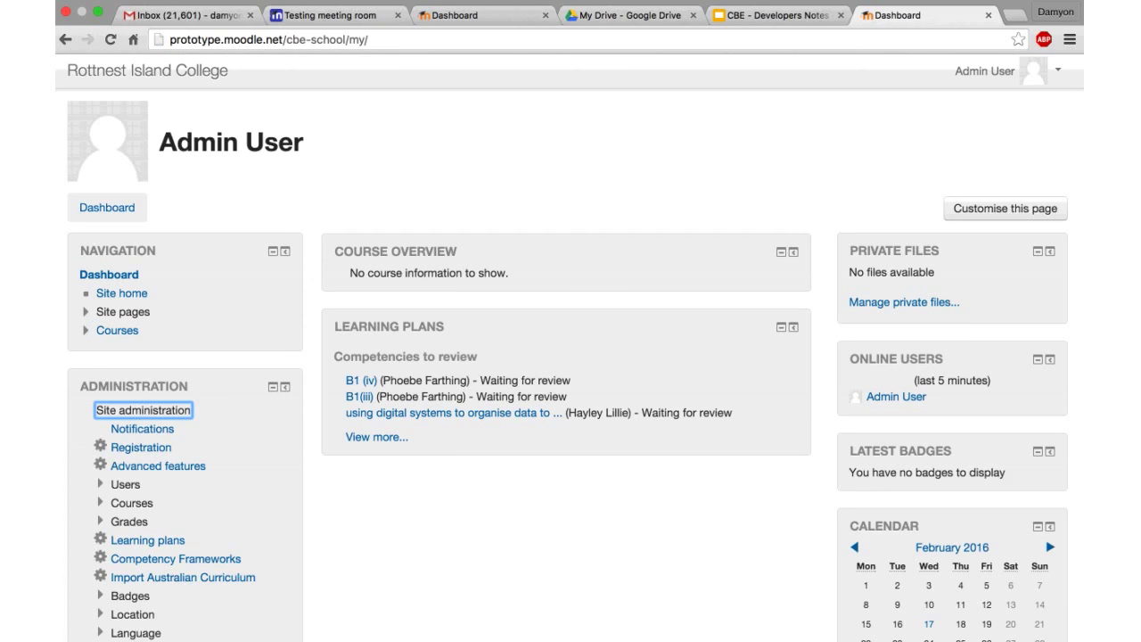
scroll(570, 356, "down", 5)
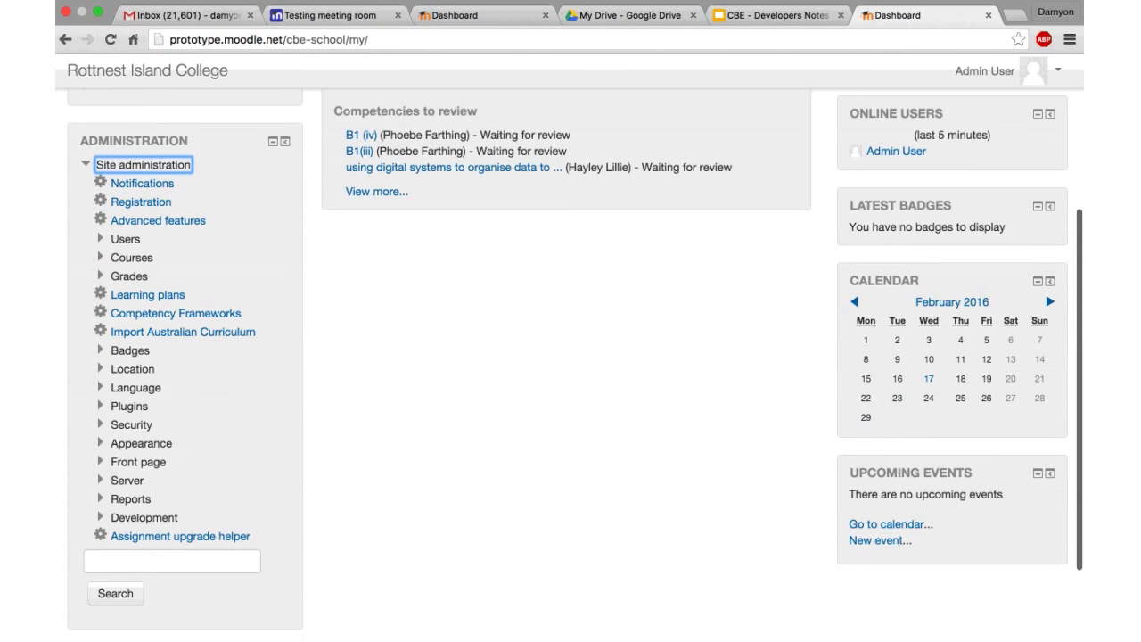
left_click(176, 313)
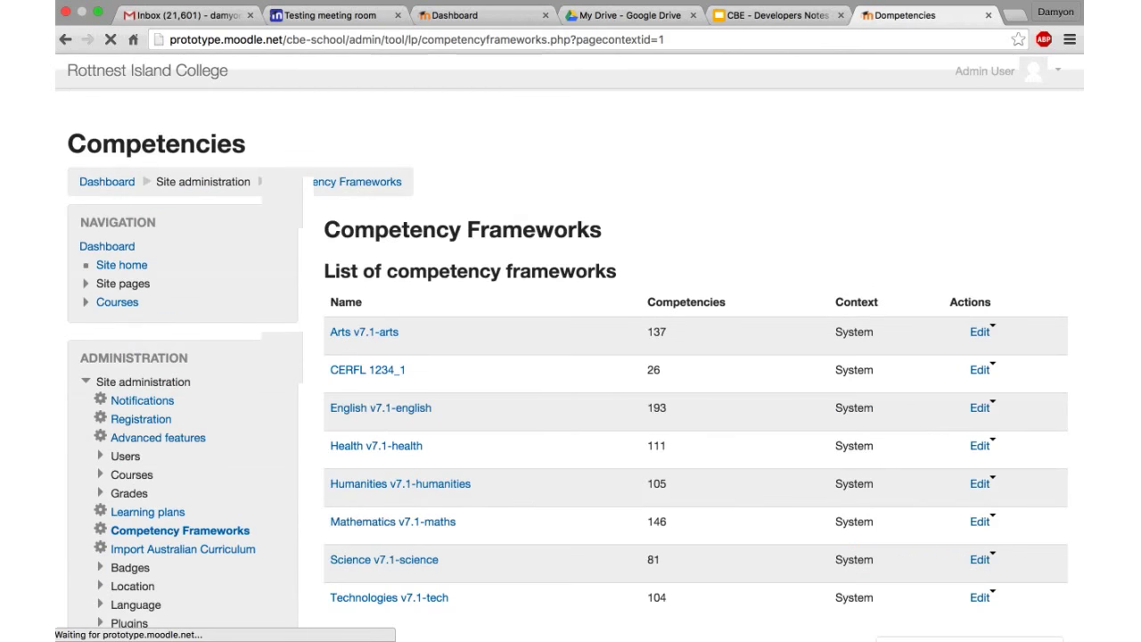
Open the Arts framework and view the "taking part in purposeful dramatic play" competency under Drama, Foundation to Year 2, Explore role and dramatic action
left_click(364, 331)
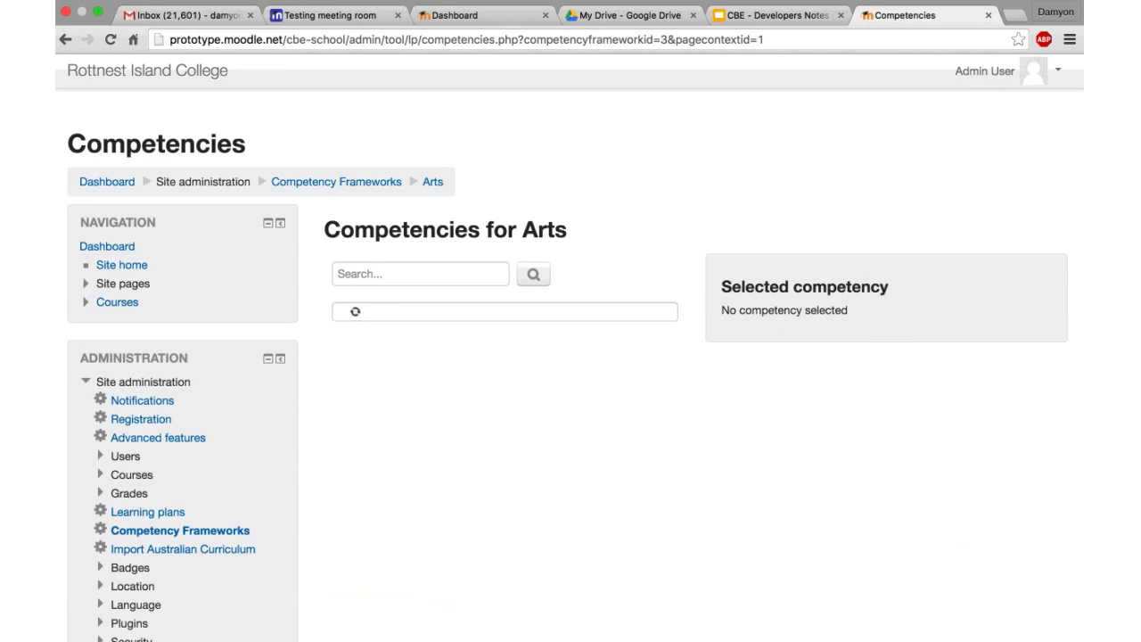
left_click(404, 327)
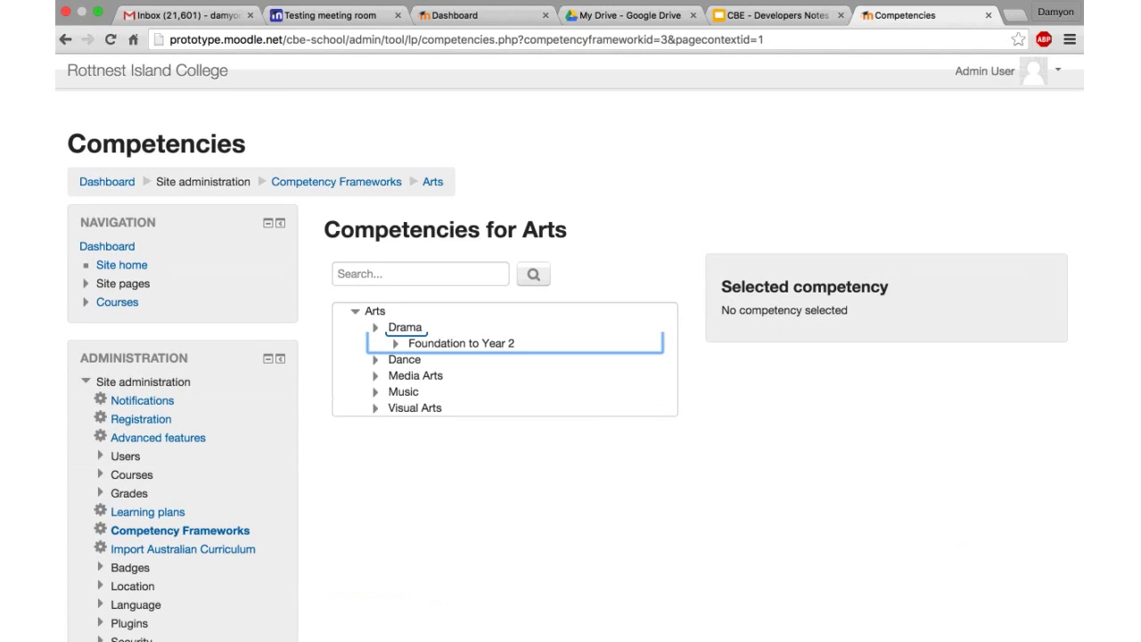
left_click(463, 344)
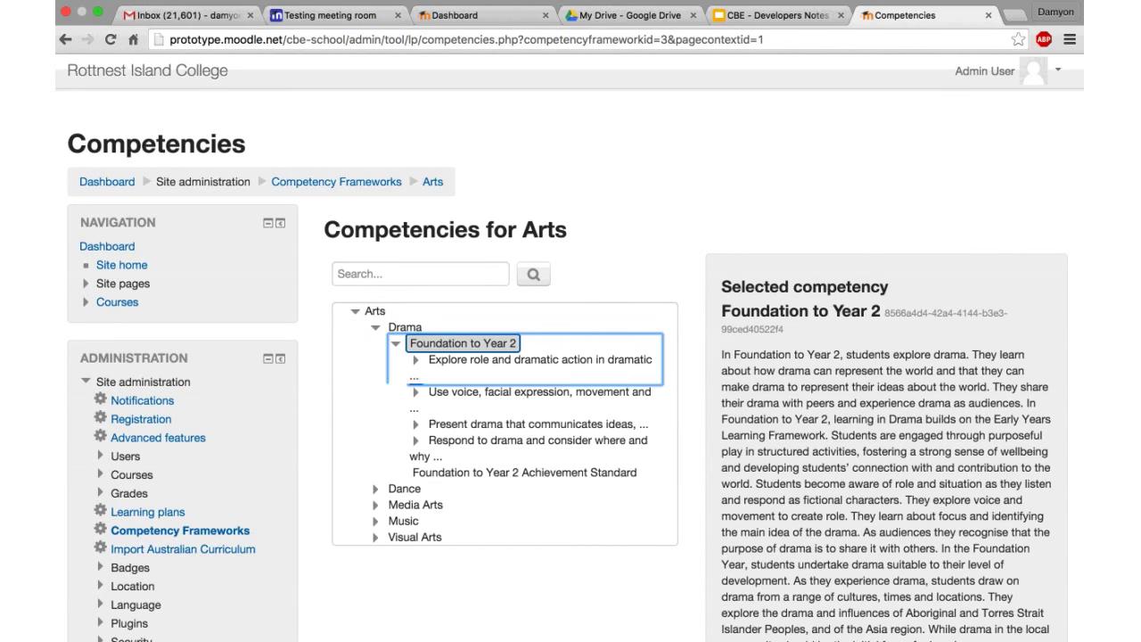
left_click(541, 359)
key("Right")
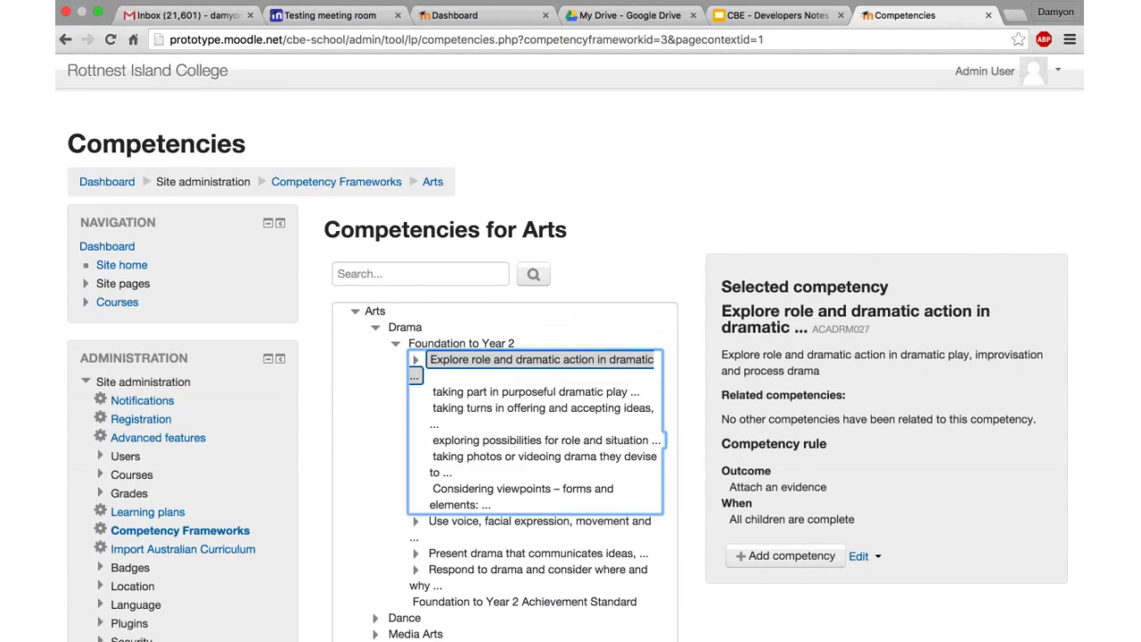
key("Down")
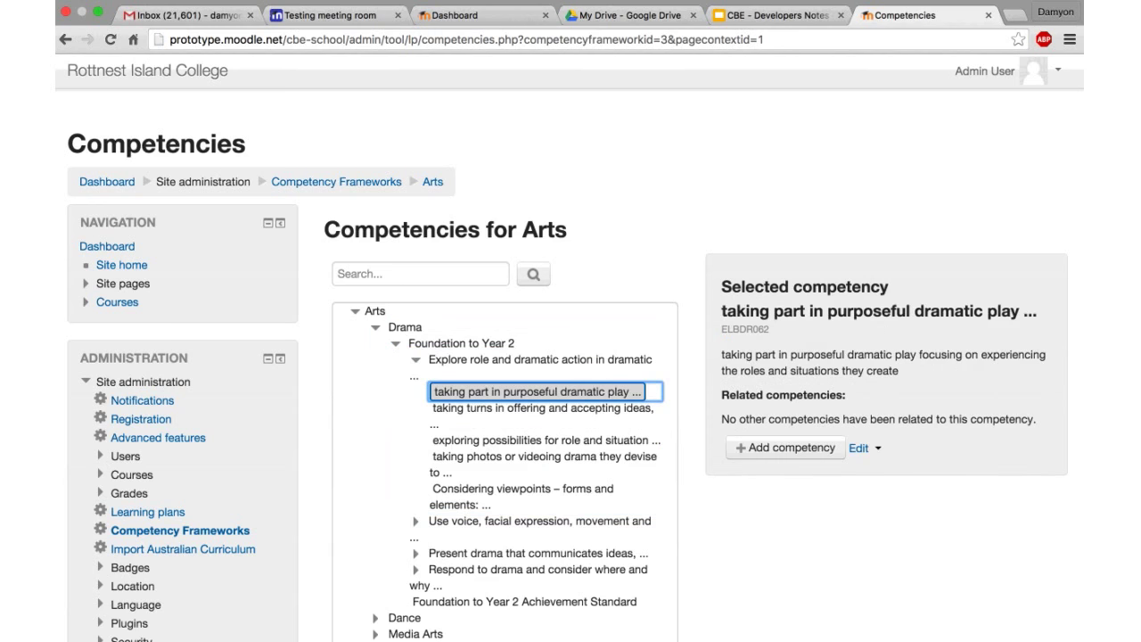
scroll(570, 357, "down", 2)
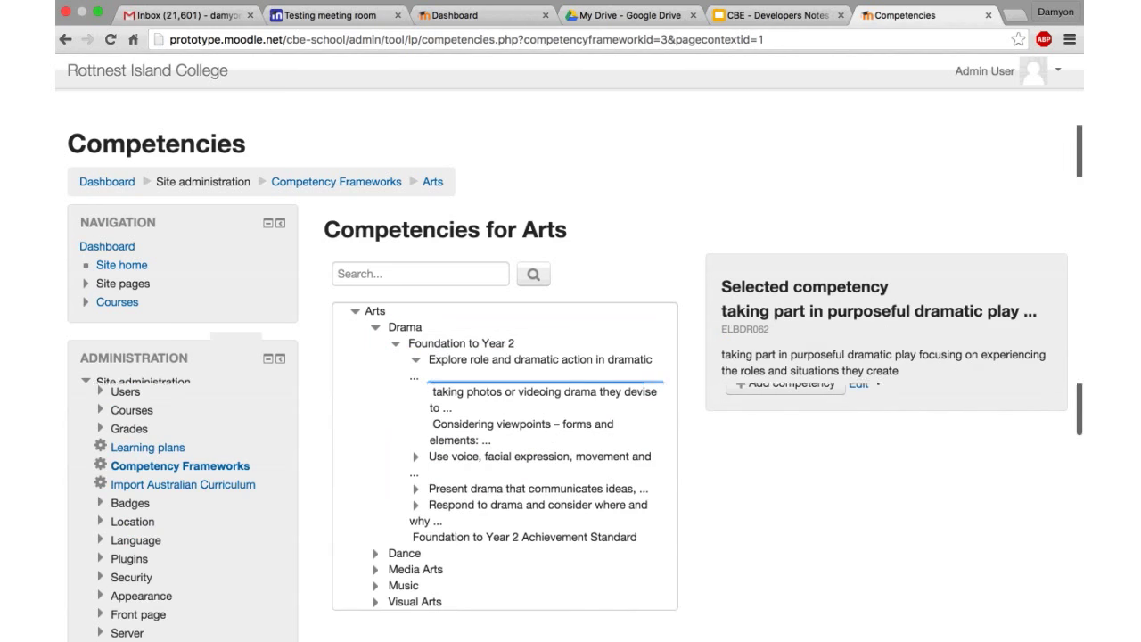
scroll(570, 357, "down", 1)
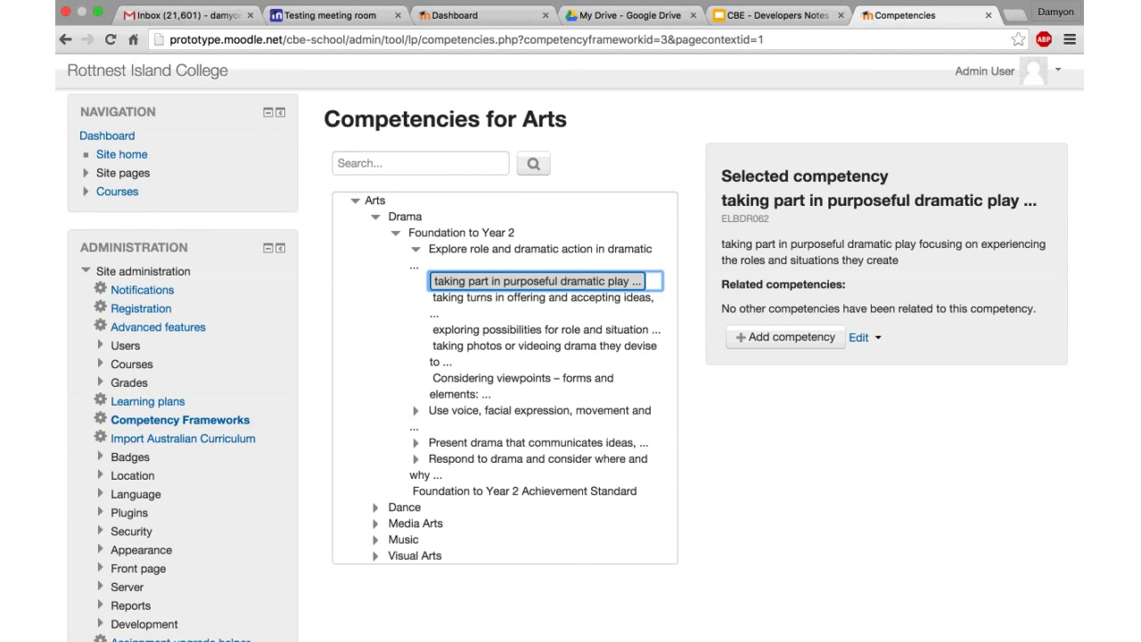
View the competencies of the Year 1 learning plan template and return to the template list
left_click(147, 401)
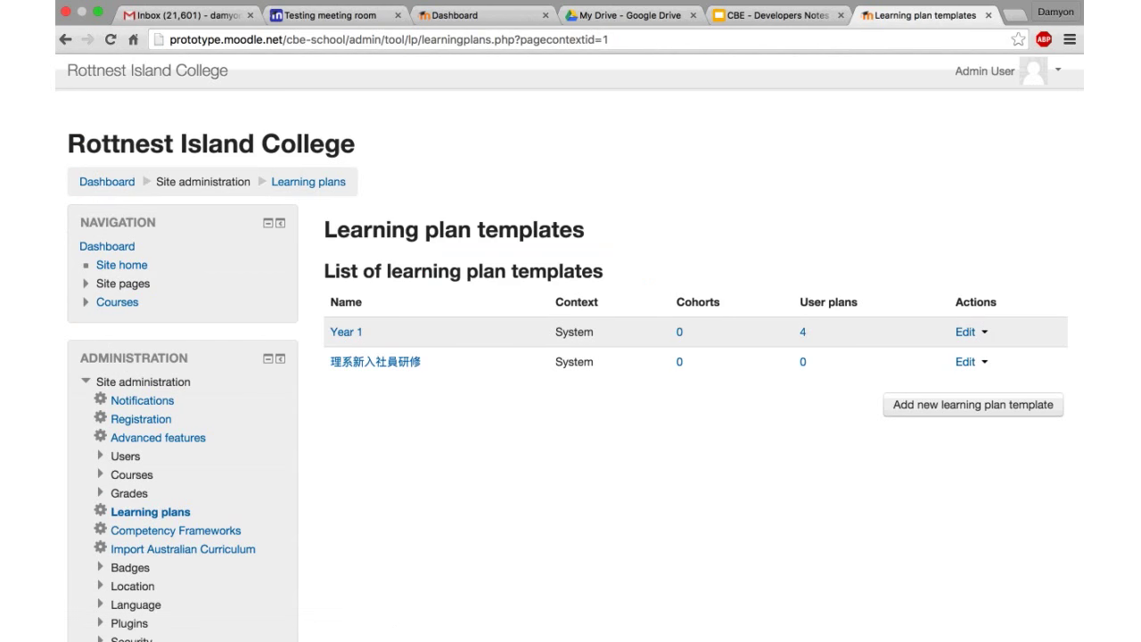
left_click(346, 331)
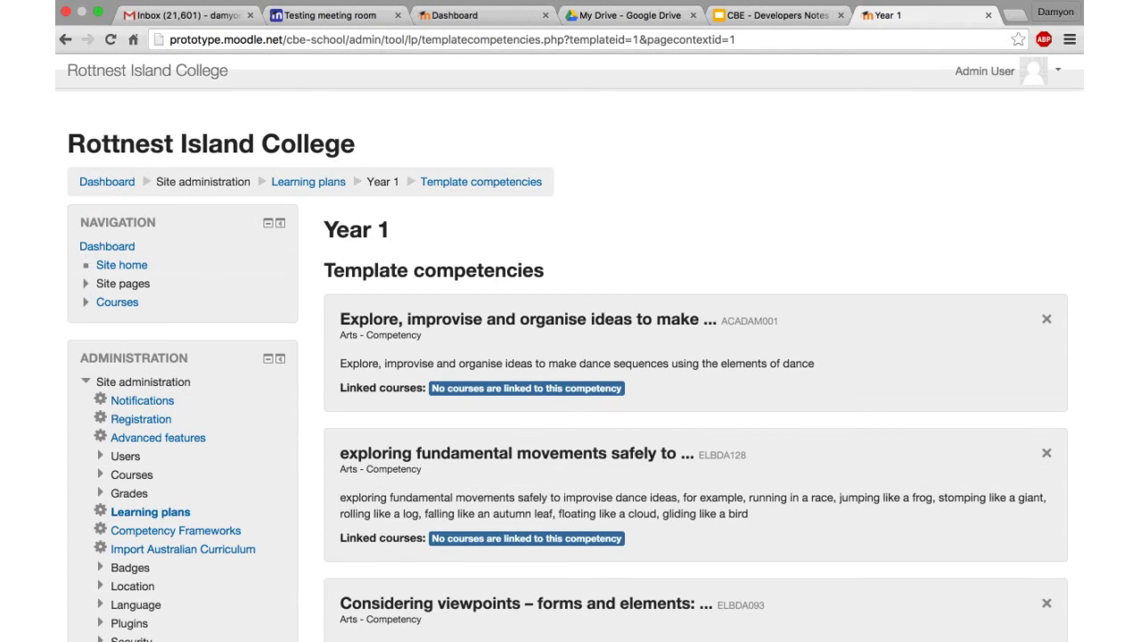
left_click(308, 181)
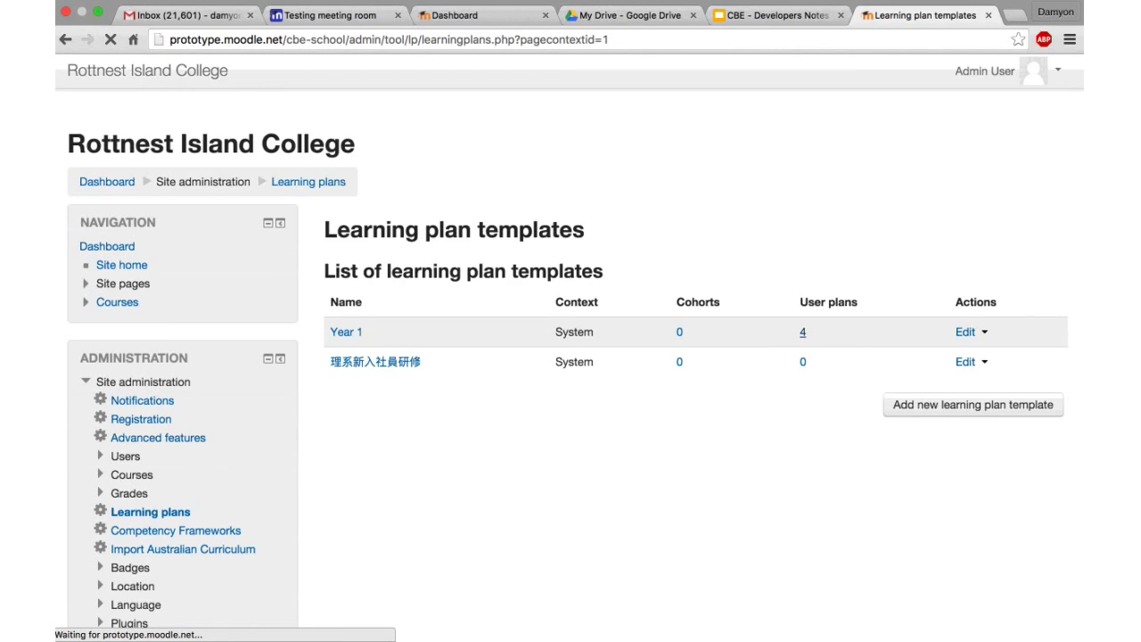
Examine the list of user plans created from the Year 1 template
left_click(802, 332)
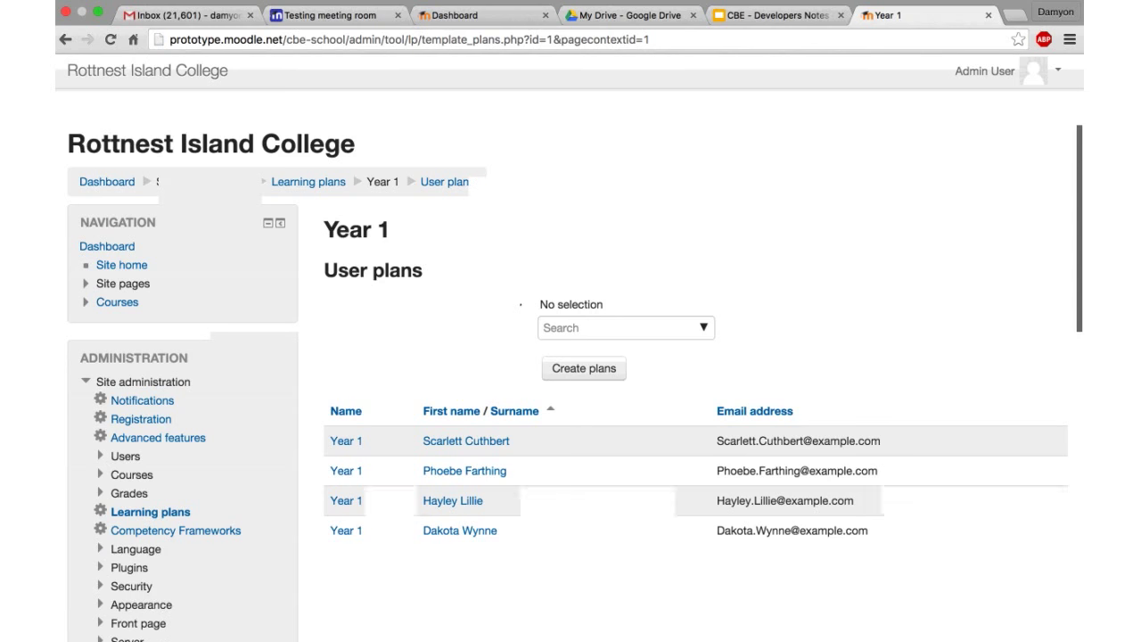
scroll(571, 357, "down", 2)
scroll(570, 356, "down", 1)
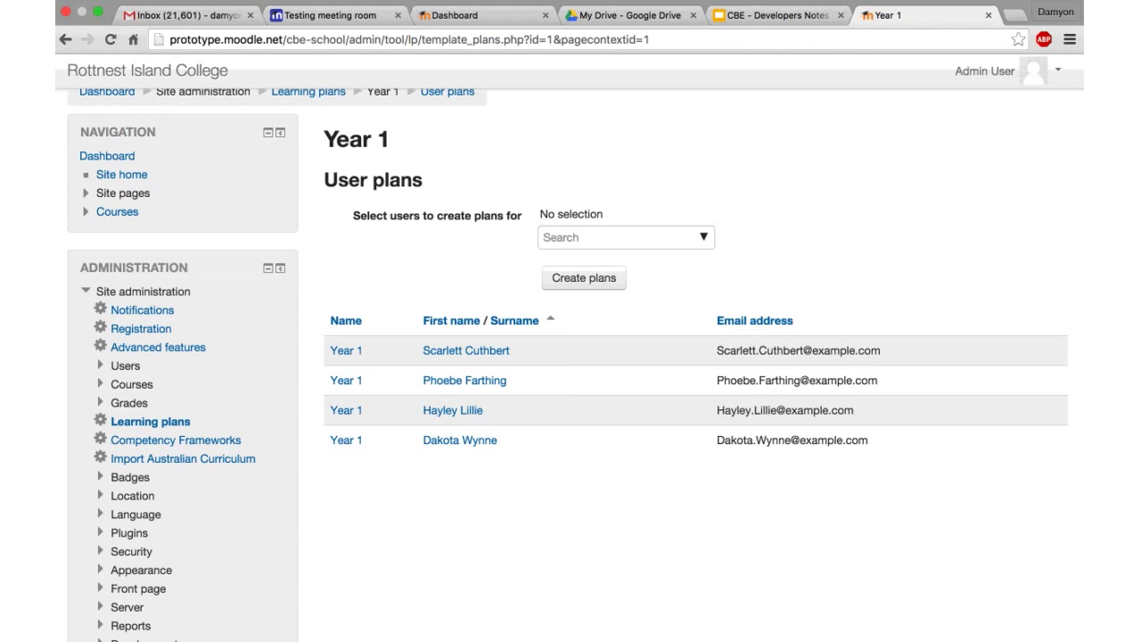
scroll(571, 356, "down", 1)
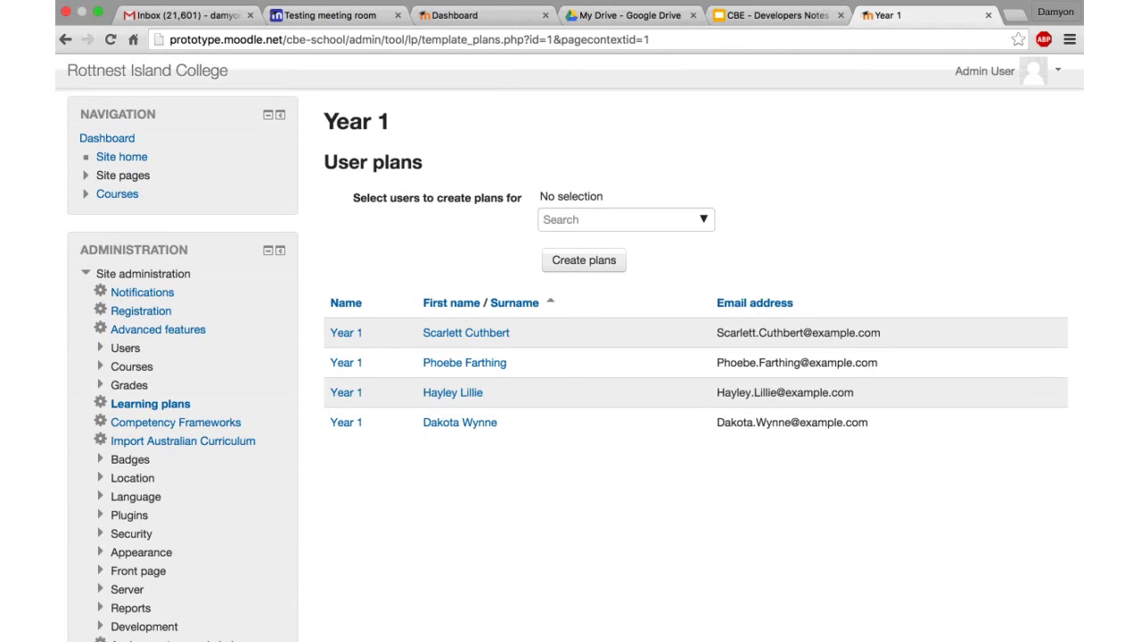
Open the y1 course and go to its course competencies page
left_click(117, 194)
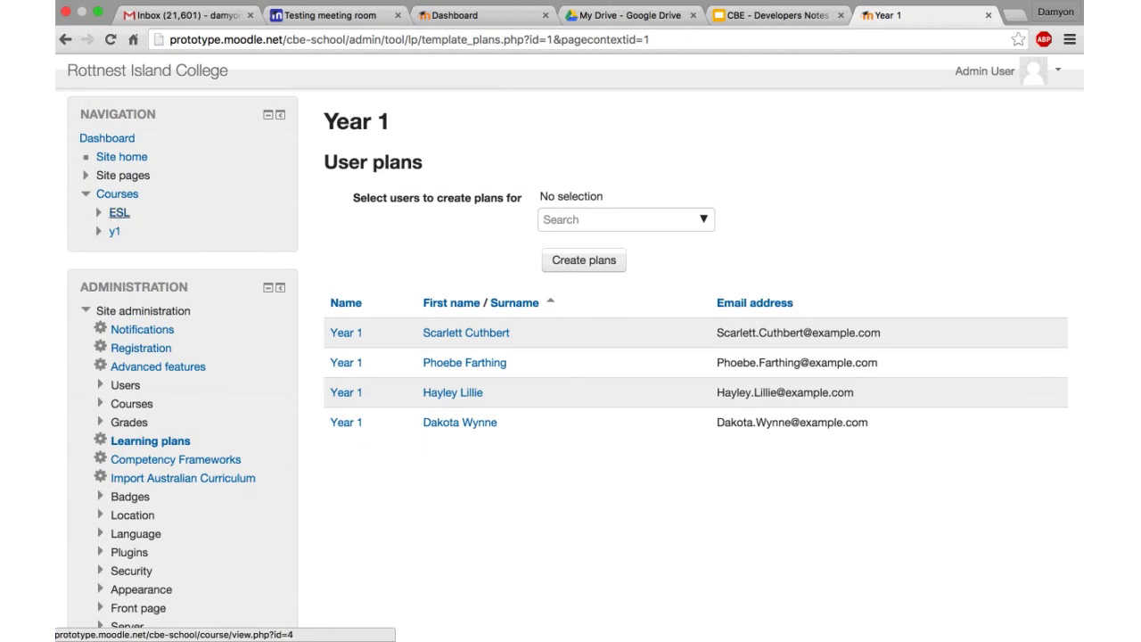
left_click(114, 230)
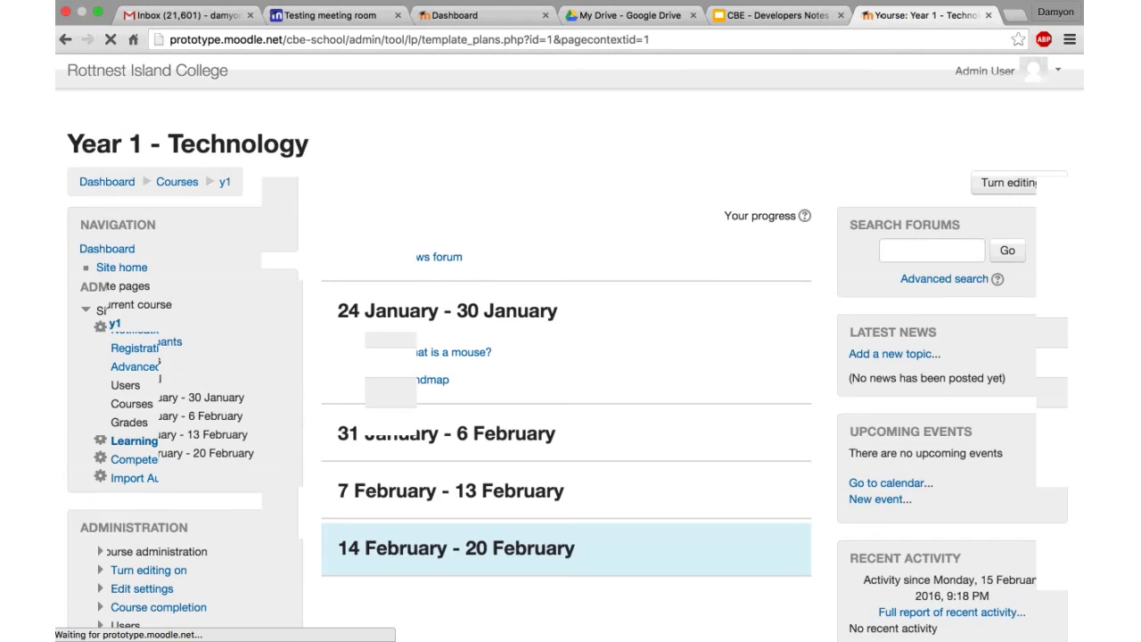
scroll(571, 356, "down", 5)
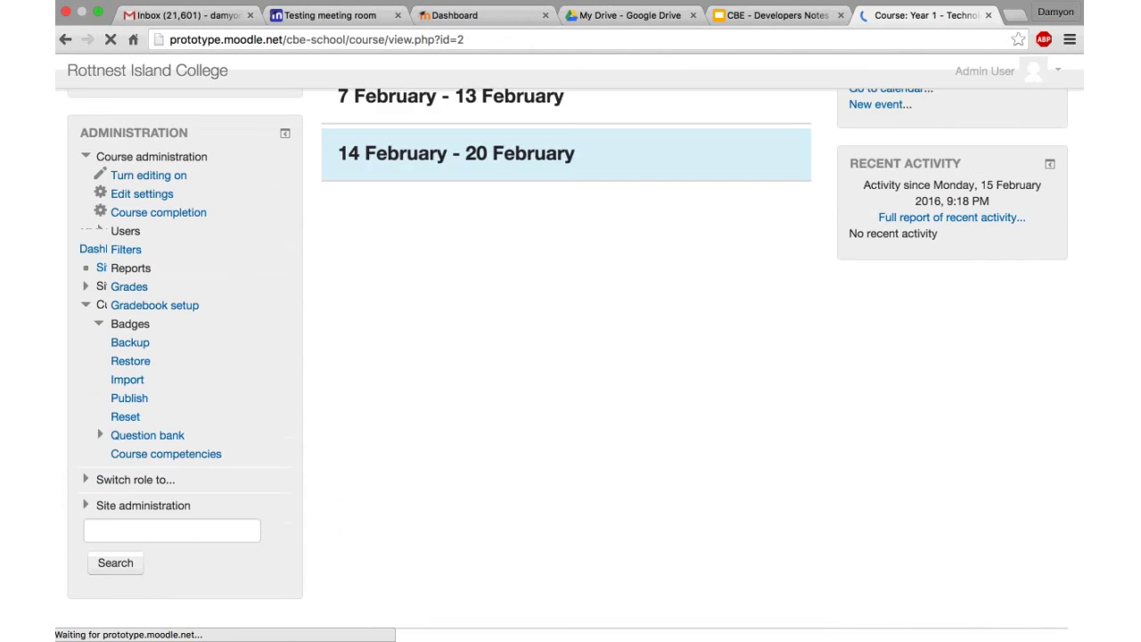
left_click(165, 454)
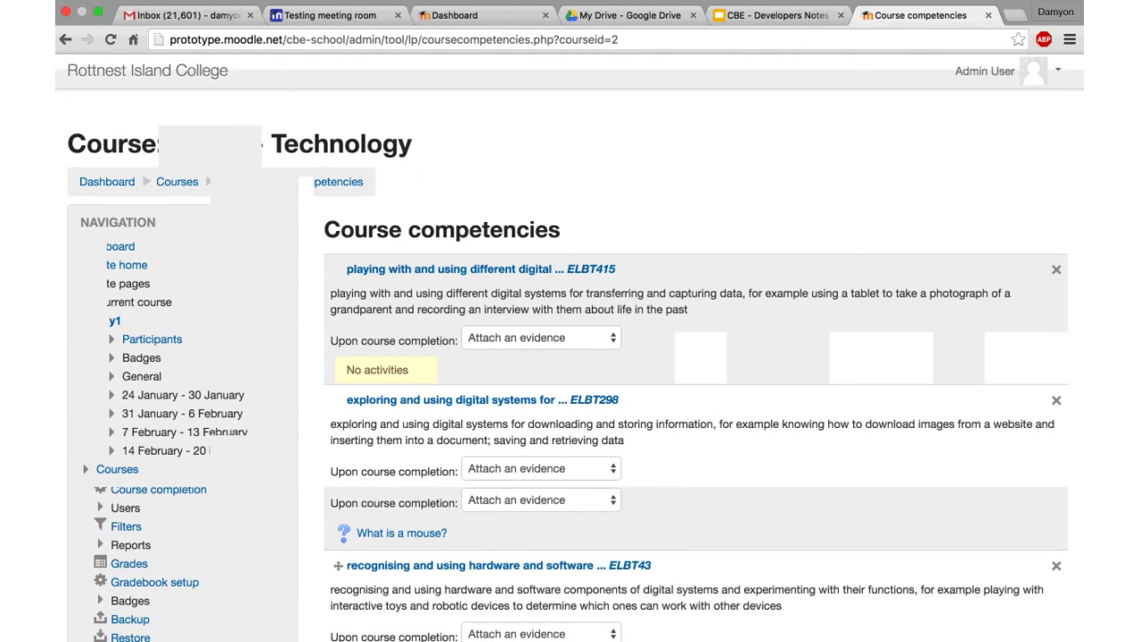
Review the course competencies and the course completion options for the "making generalisations about data sets" competency, leaving its setting as is
scroll(570, 383, "down", 3)
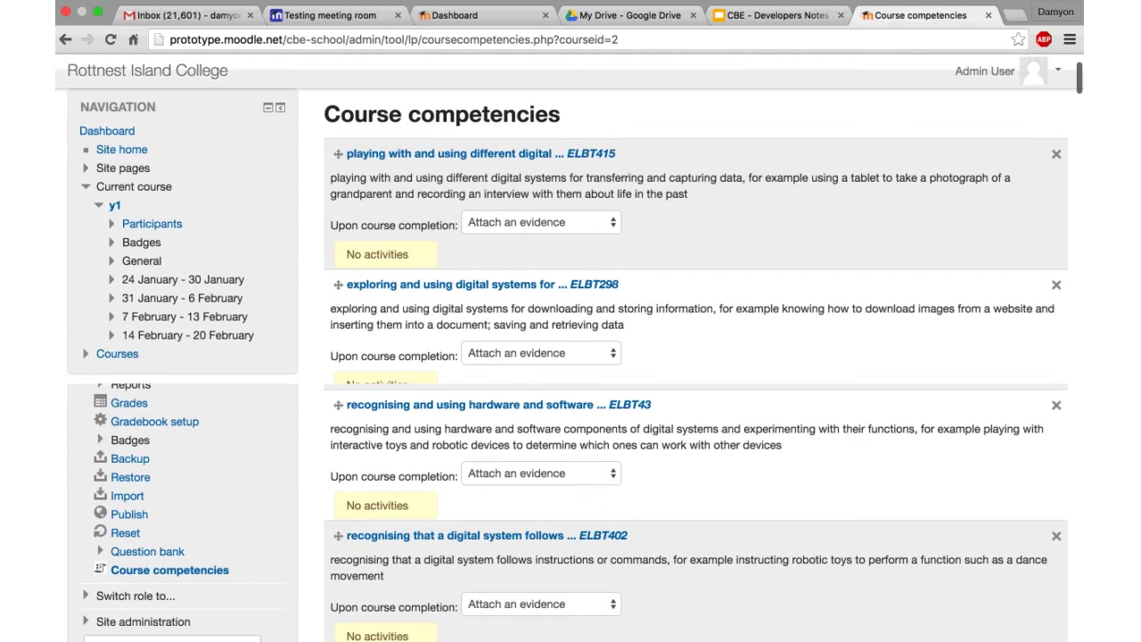
scroll(695, 383, "down", 3)
scroll(695, 383, "down", 5)
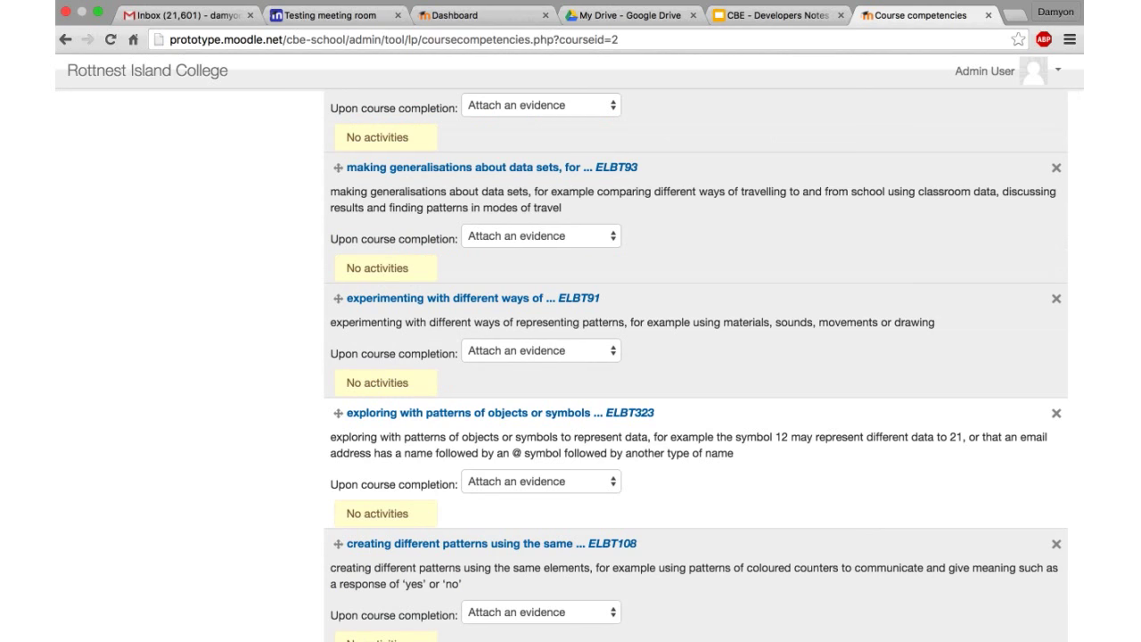
left_click(540, 236)
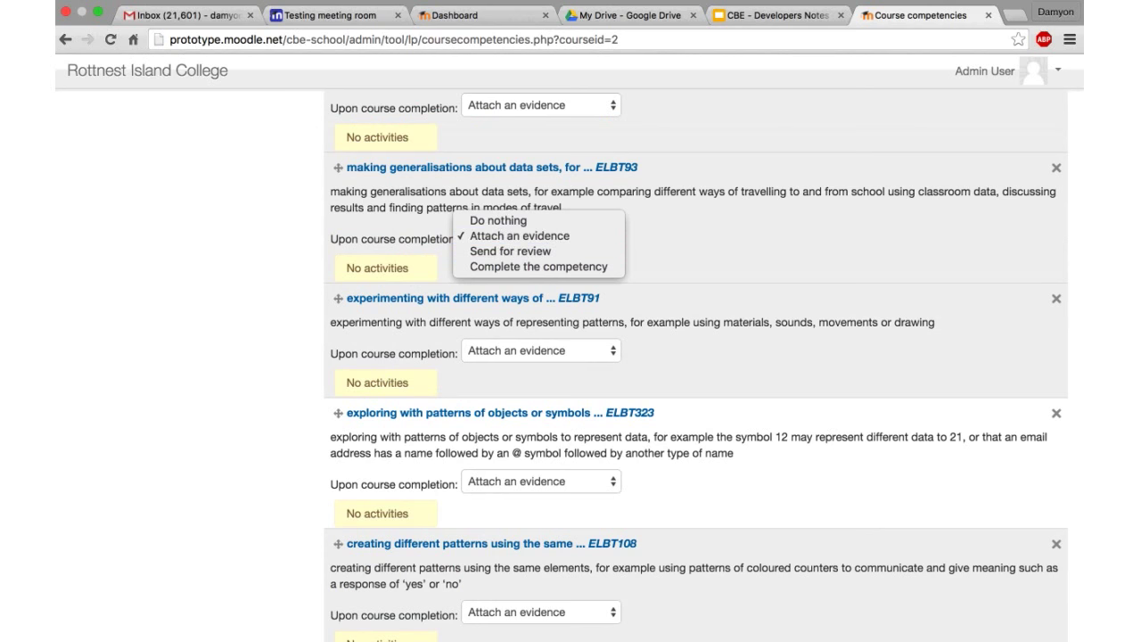
key("Escape")
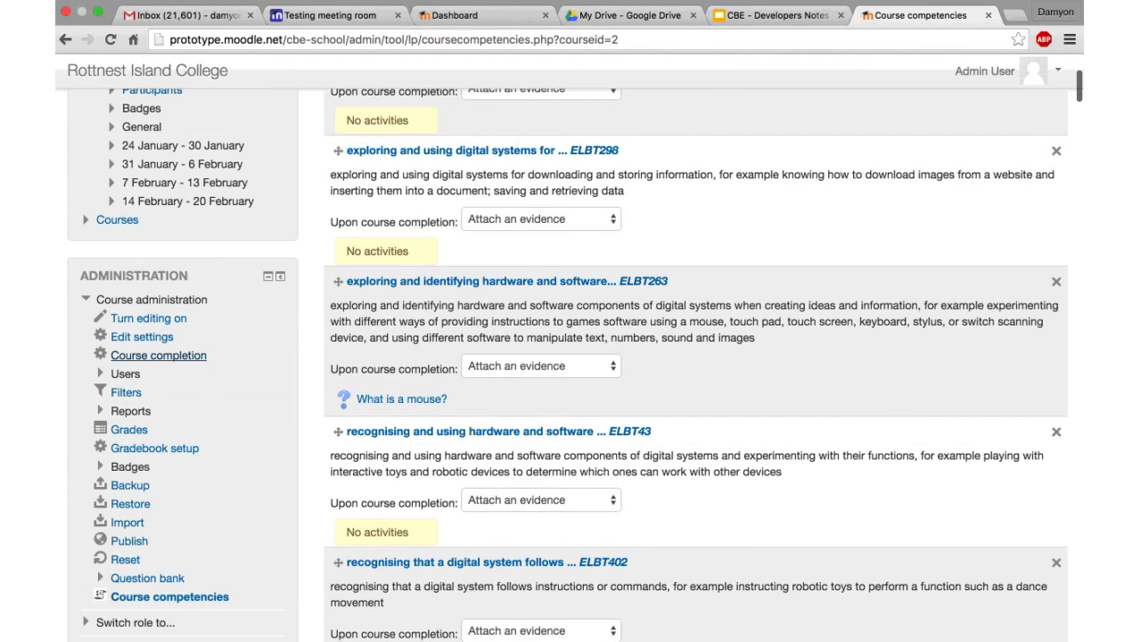
Open the Competency breakdown report for the course
left_click(130, 411)
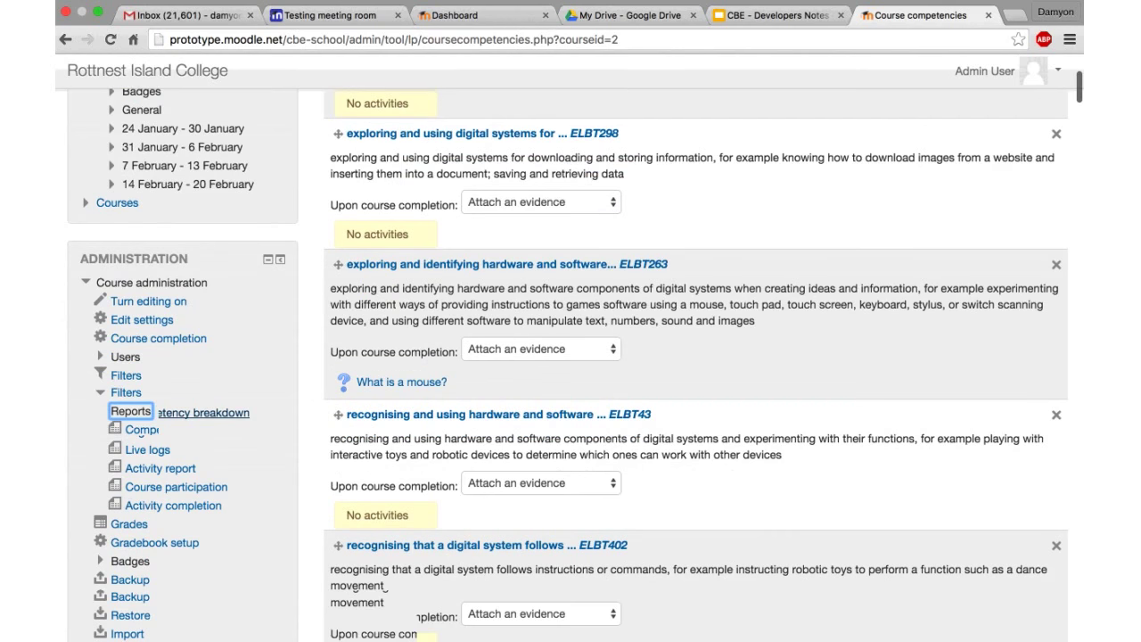
left_click(188, 412)
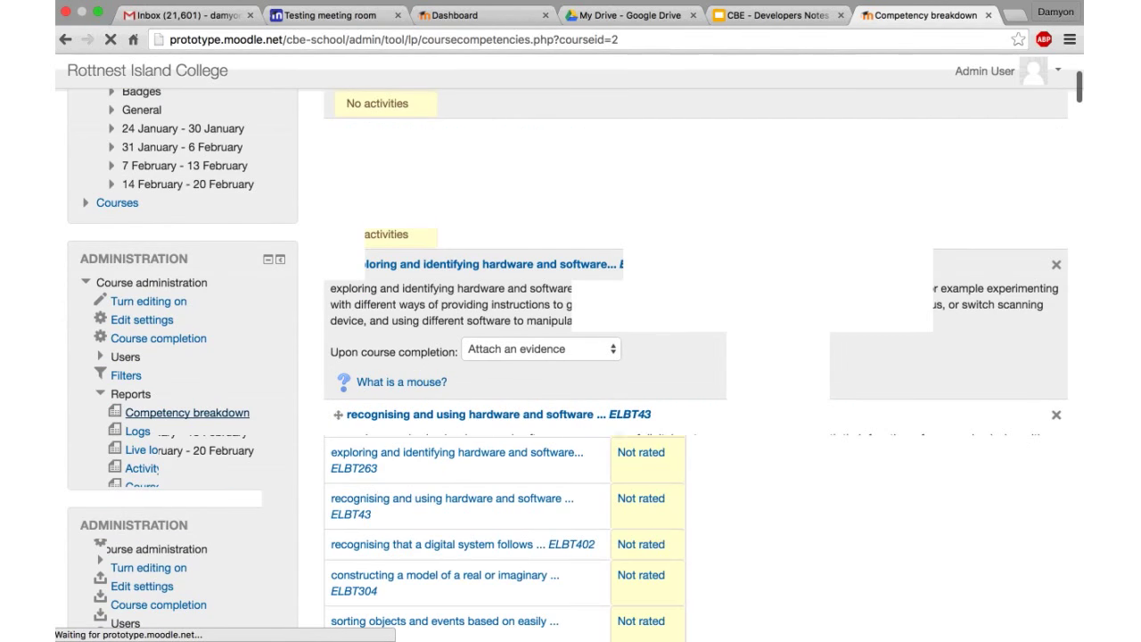
Look over the student's competency breakdown and open the user competency summary for the "exploring and identifying hardware and software" competency (ELBT263)
scroll(570, 357, "down", 3)
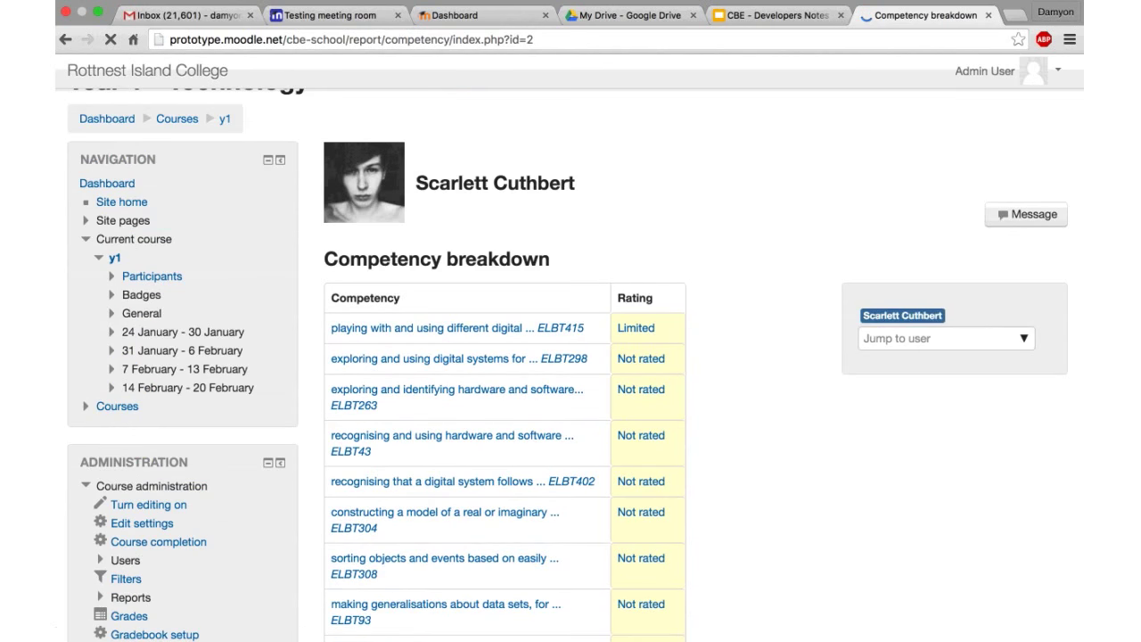
scroll(570, 356, "down", 2)
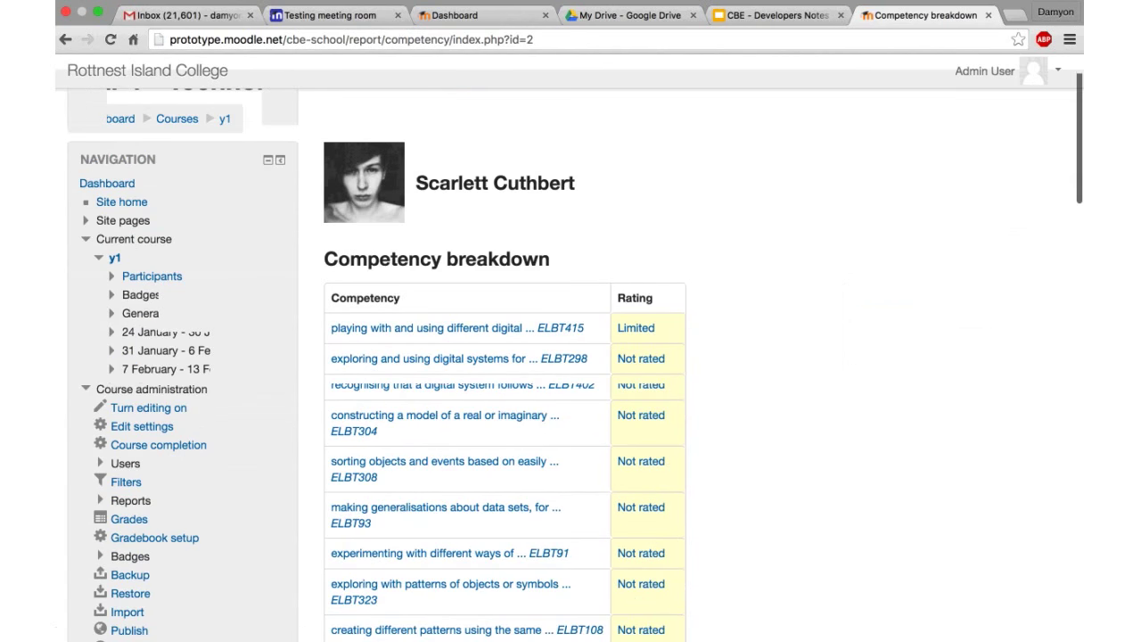
left_click(640, 292)
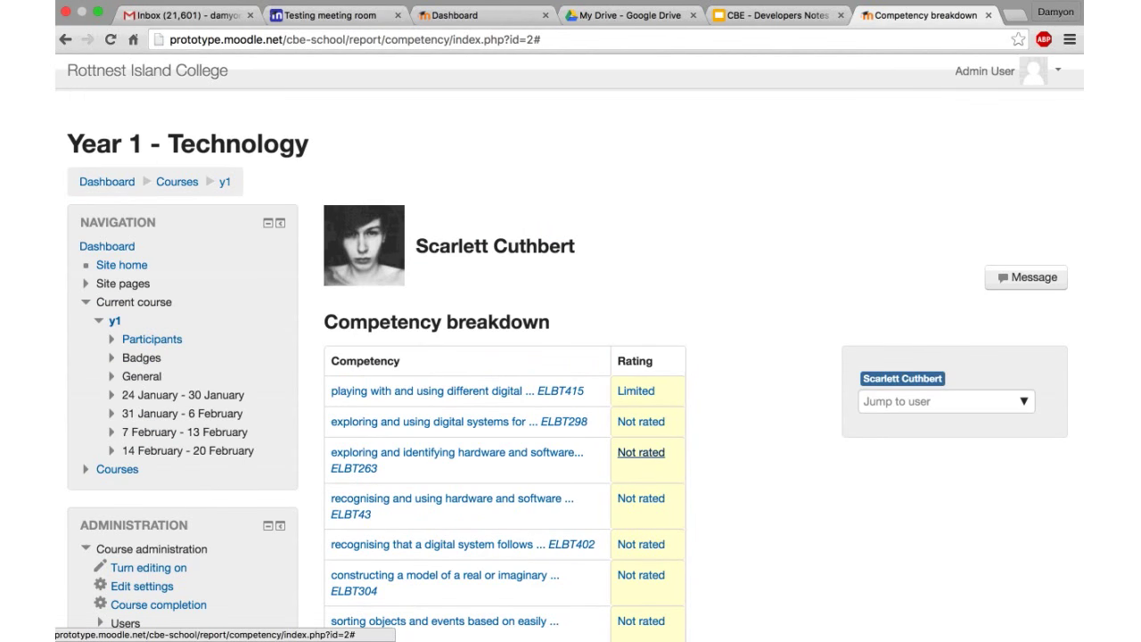
left_click(641, 452)
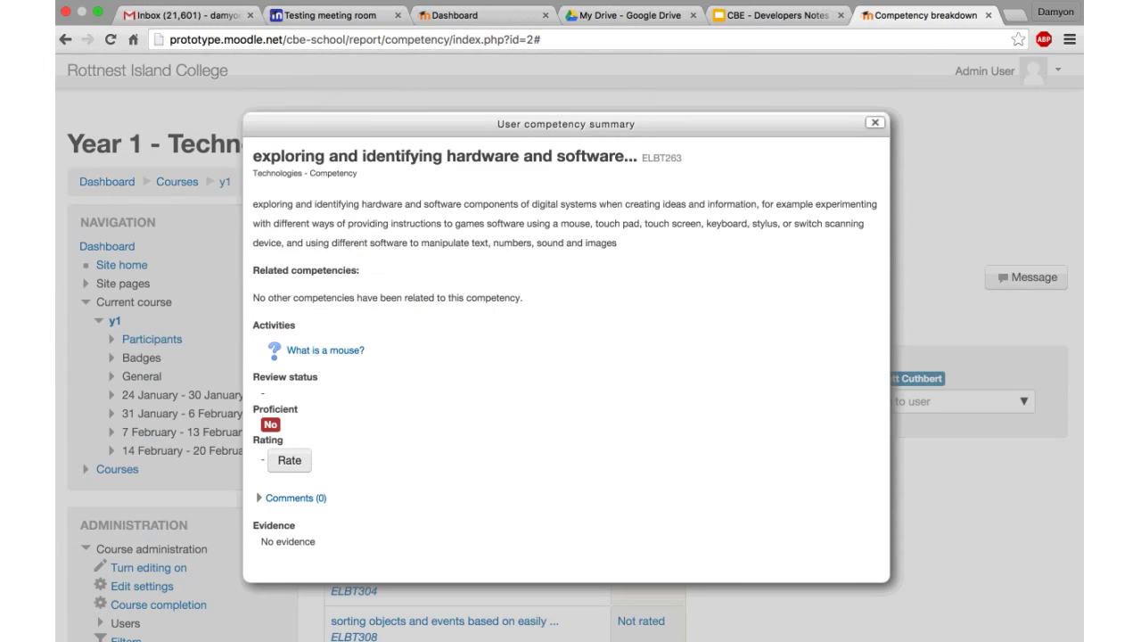
Rate the student's competency as High with the evidence note "Great job", and close the competency summary
left_click(289, 460)
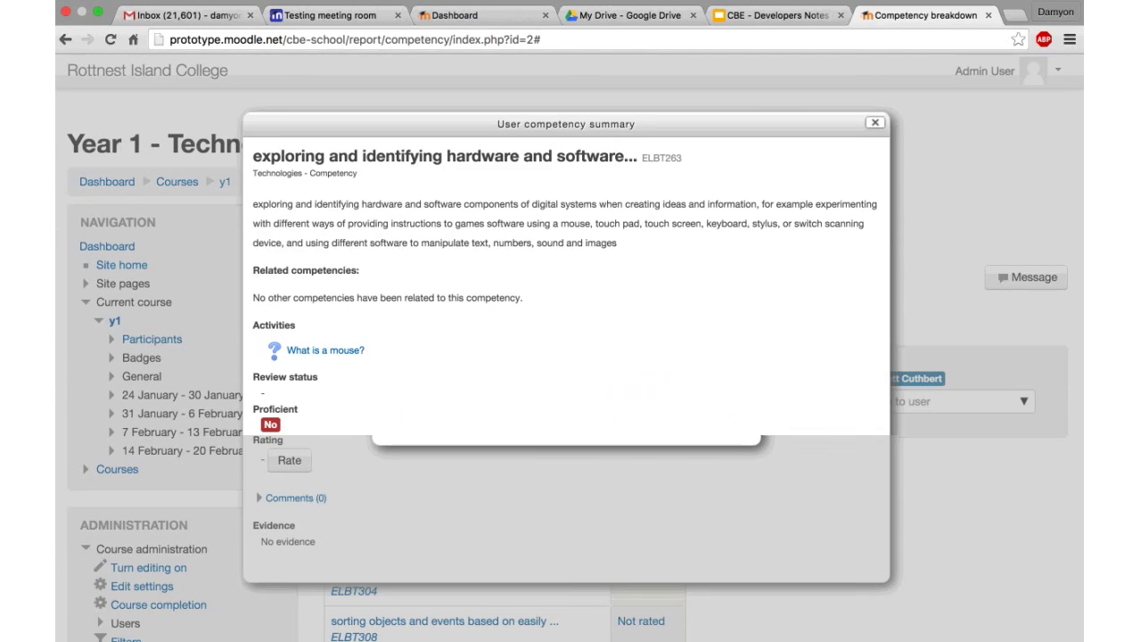
left_click(437, 315)
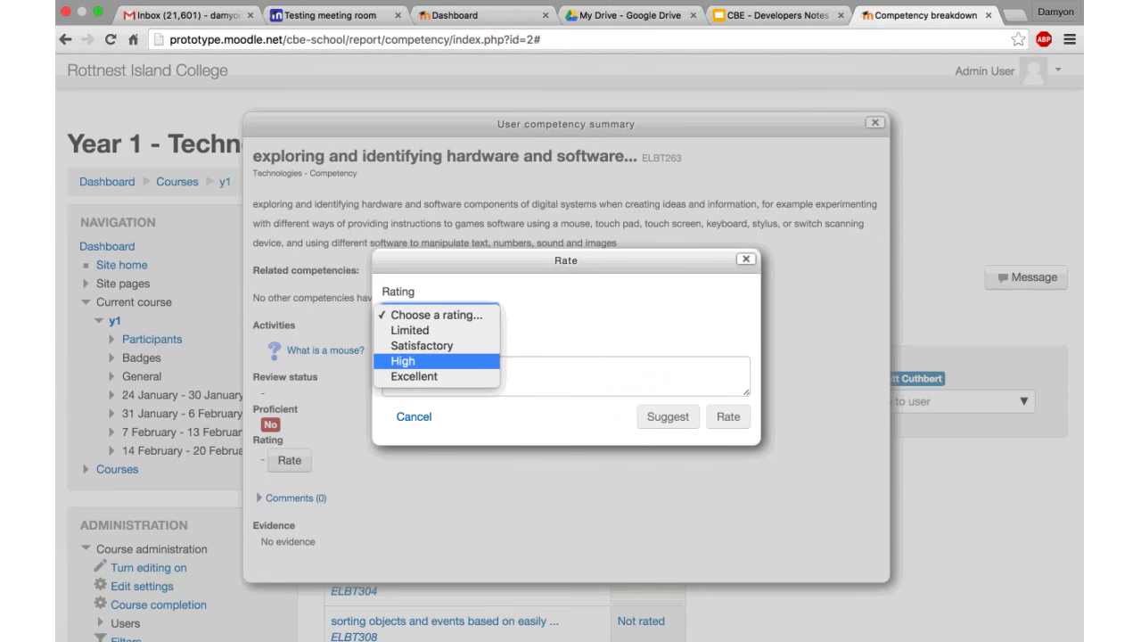
left_click(406, 360)
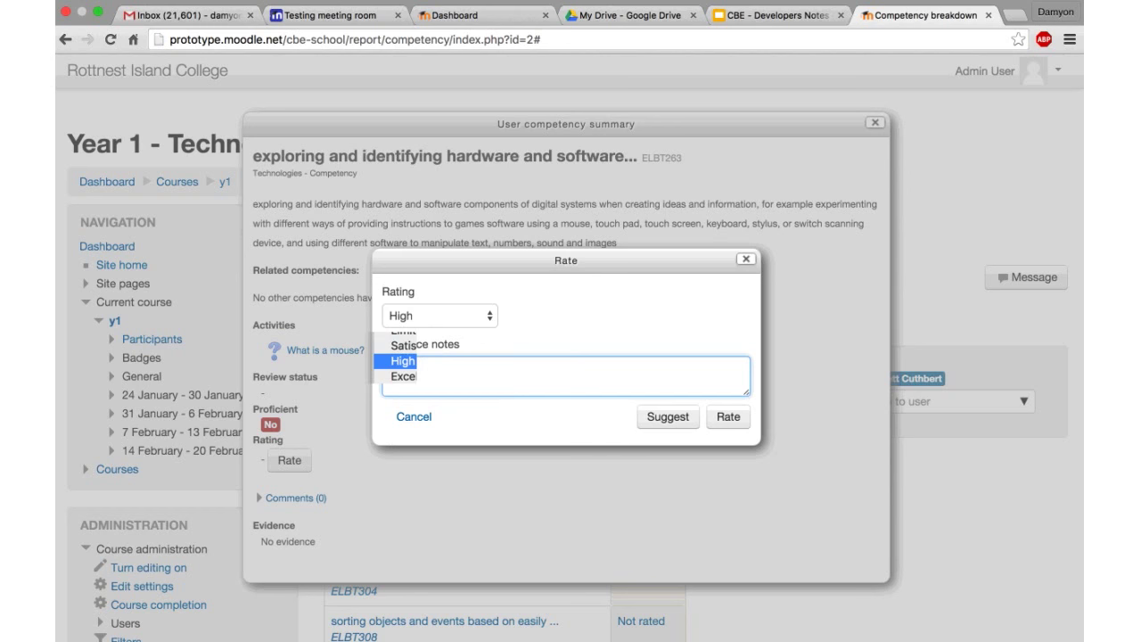
type("Great job.")
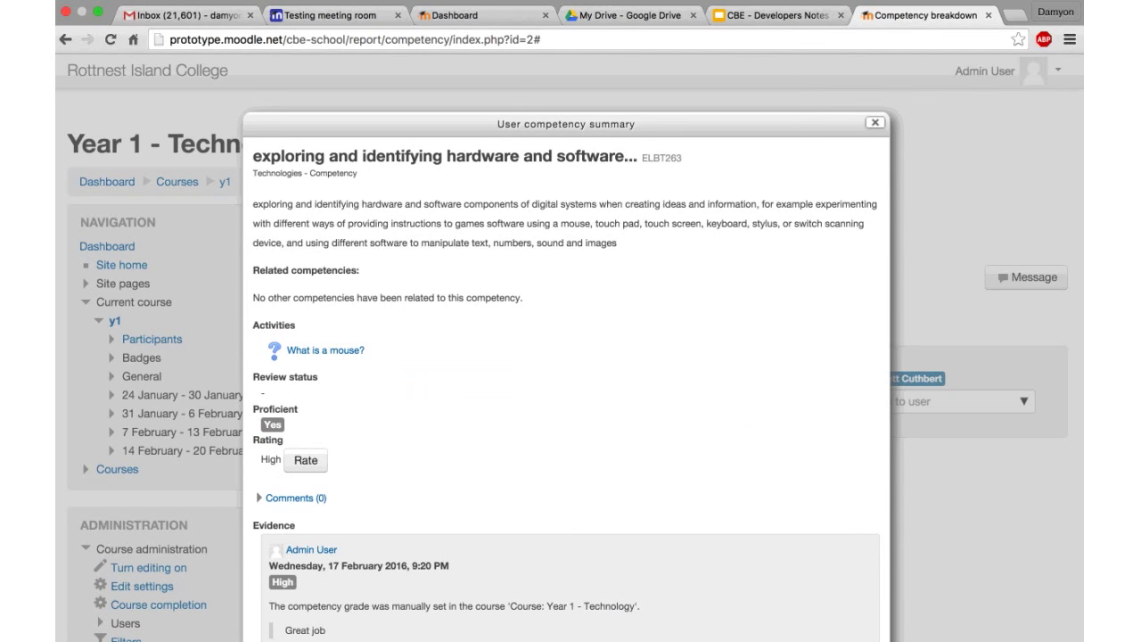
key("Escape")
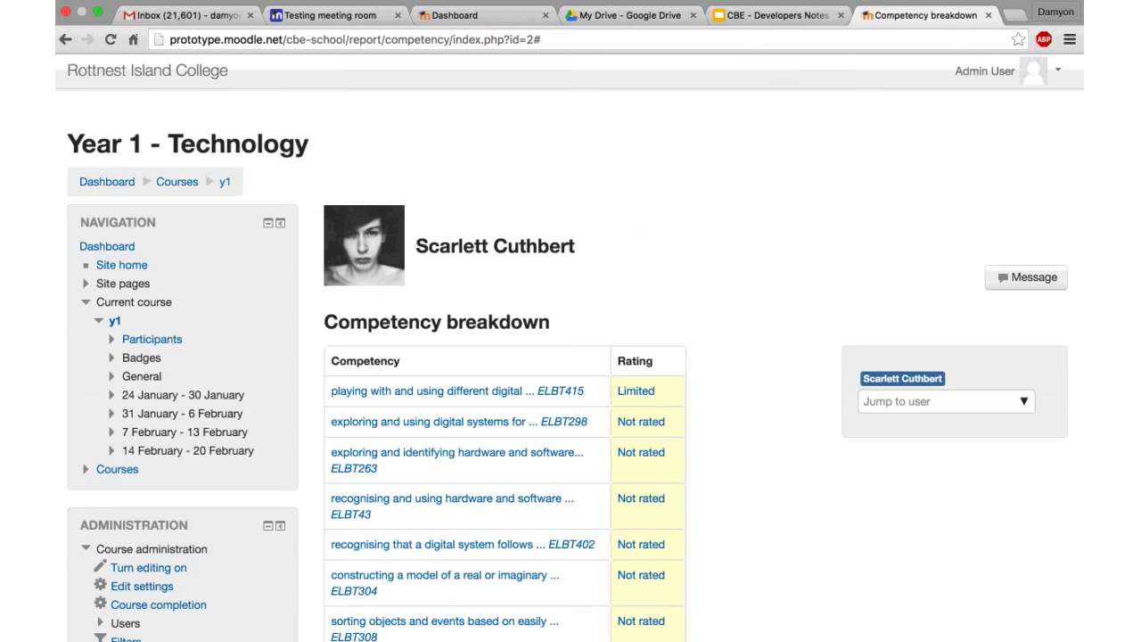
Switch to the BigBlueButton meeting room and stop the desktop sharing
key("super+Tab")
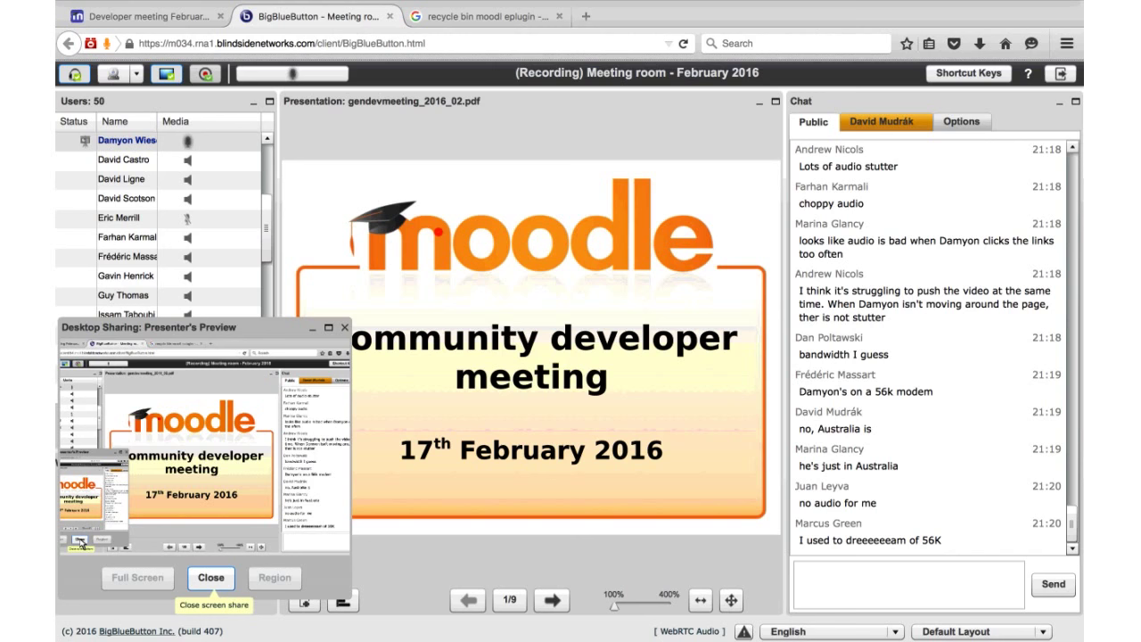
left_click(211, 577)
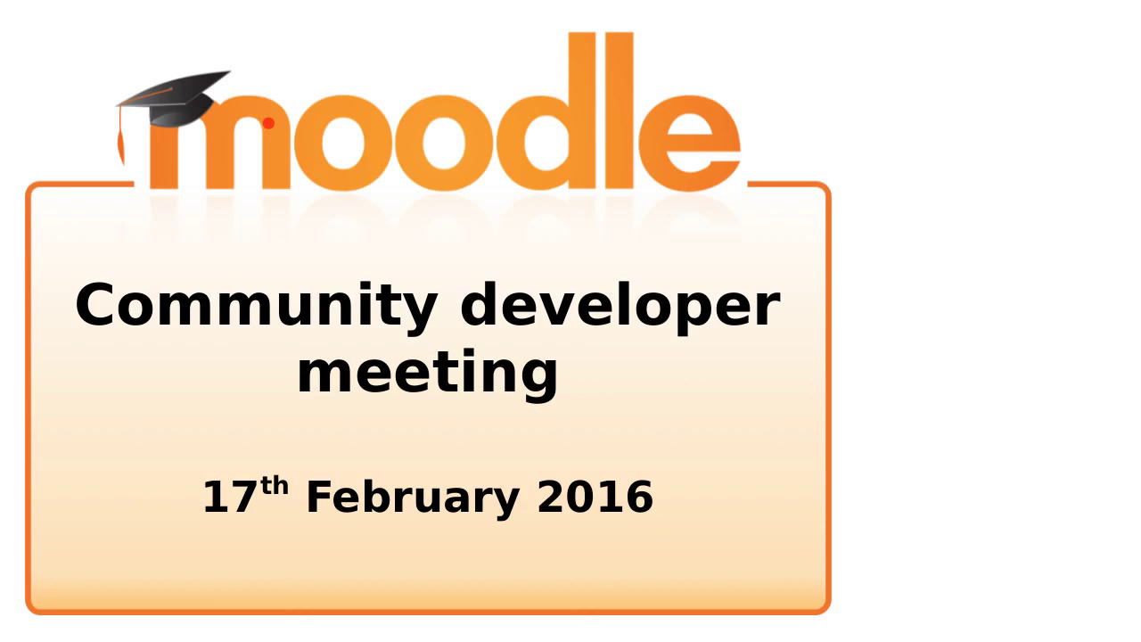